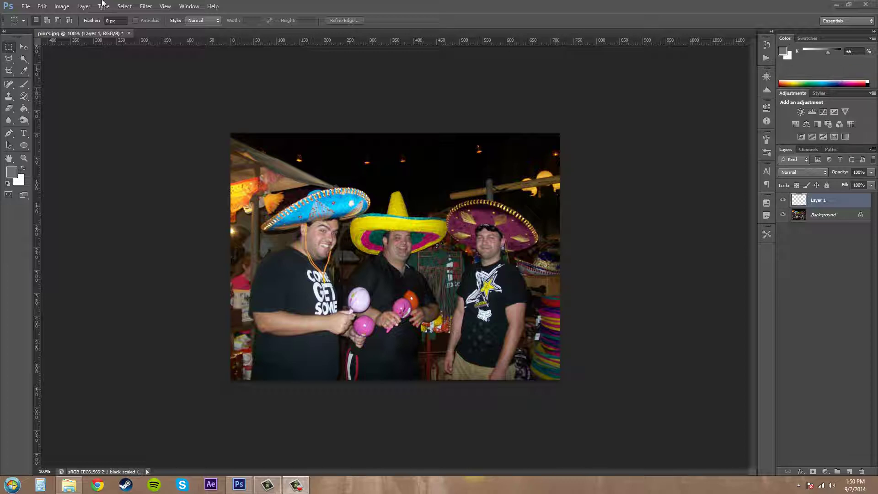
# - Hide the Color panel from the Window menu, then bring it back
pyautogui.click(189, 7)
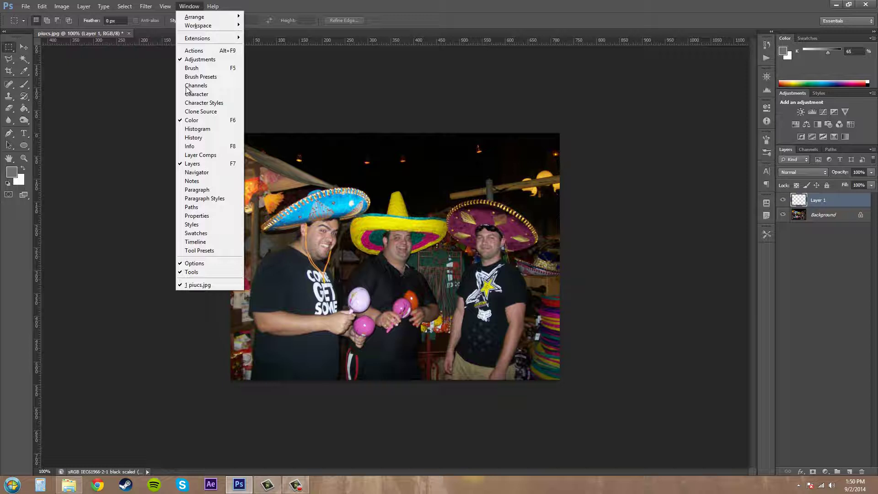
pyautogui.click(188, 121)
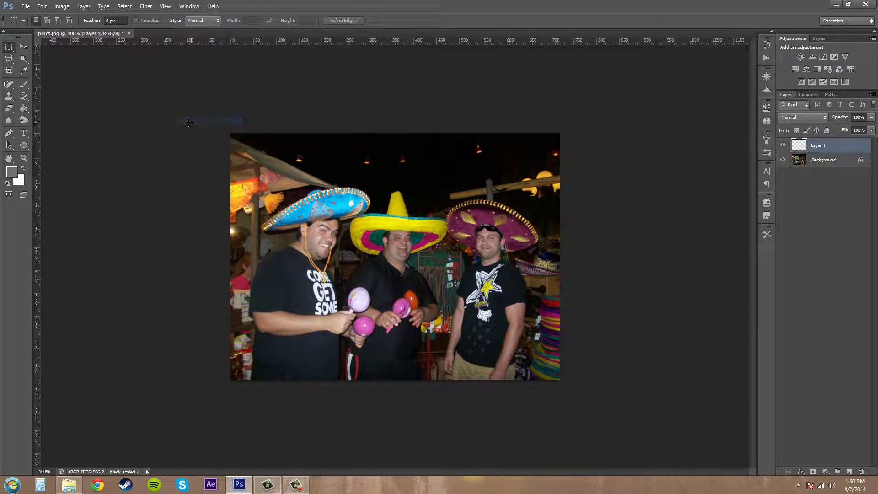
pyautogui.click(189, 6)
pyautogui.click(193, 120)
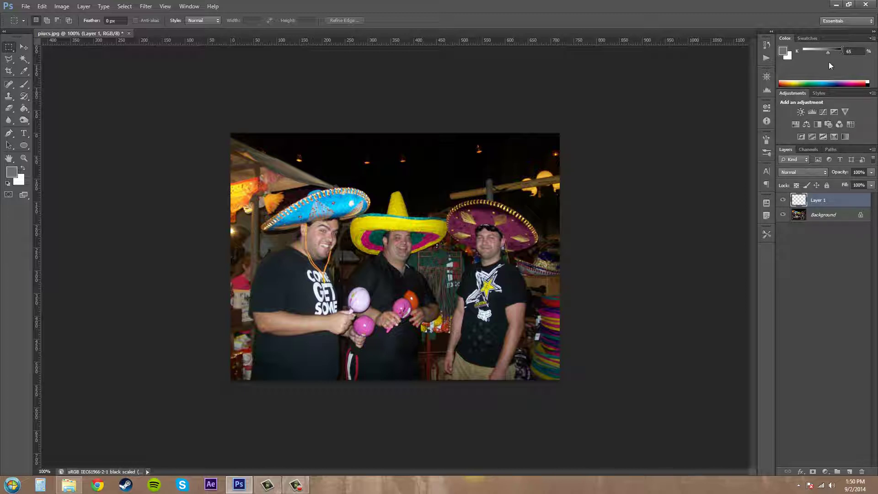
# - Switch the Color panel to RGB Sliders, view Swatches briefly, and return to Color
pyautogui.click(872, 38)
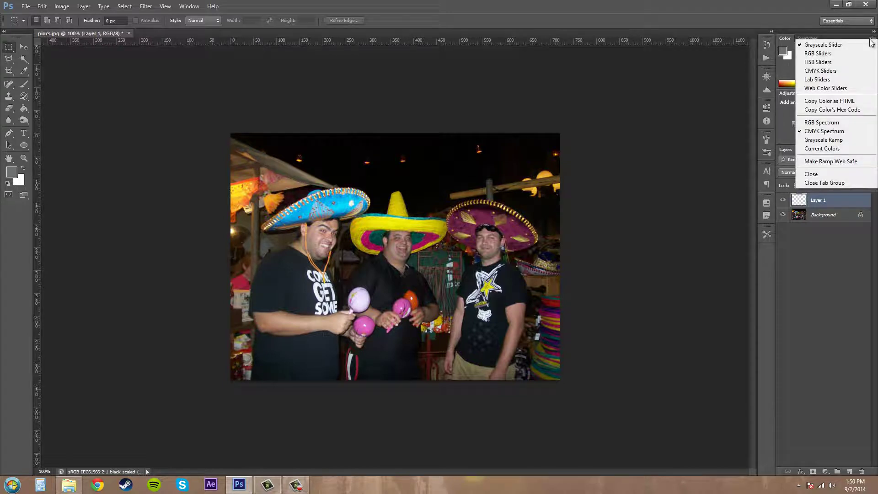
pyautogui.click(829, 54)
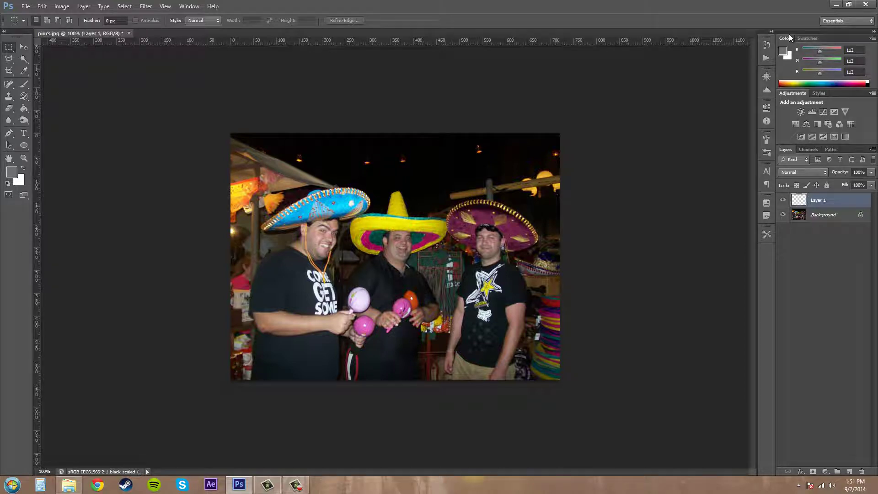
pyautogui.click(818, 38)
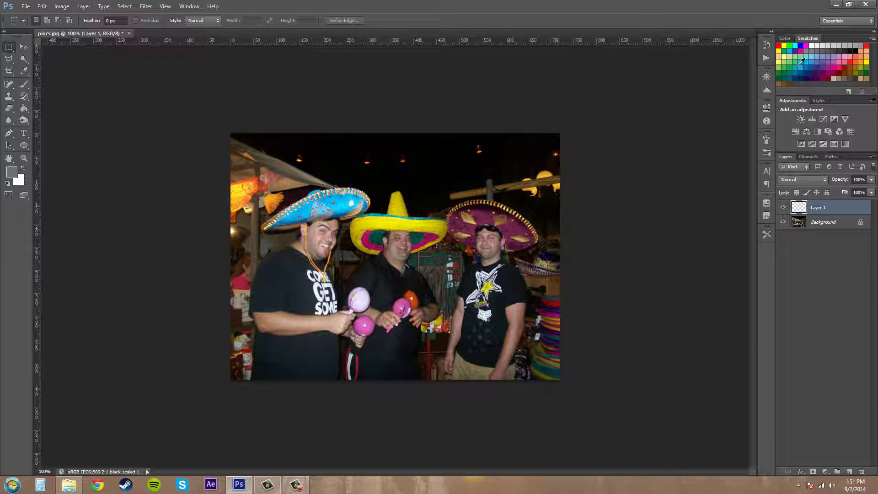
pyautogui.click(785, 38)
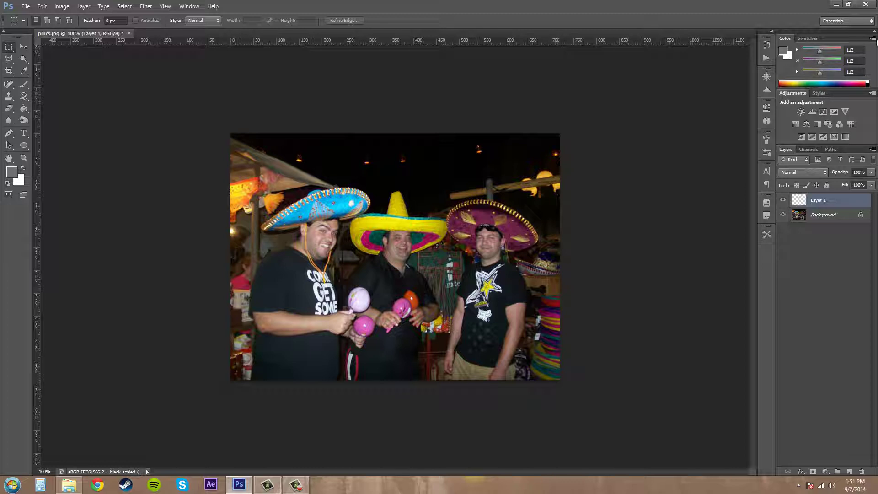
# - Switch the Color panel to Grayscale Slider and set K to 75%, then 65%
pyautogui.click(873, 38)
pyautogui.click(817, 45)
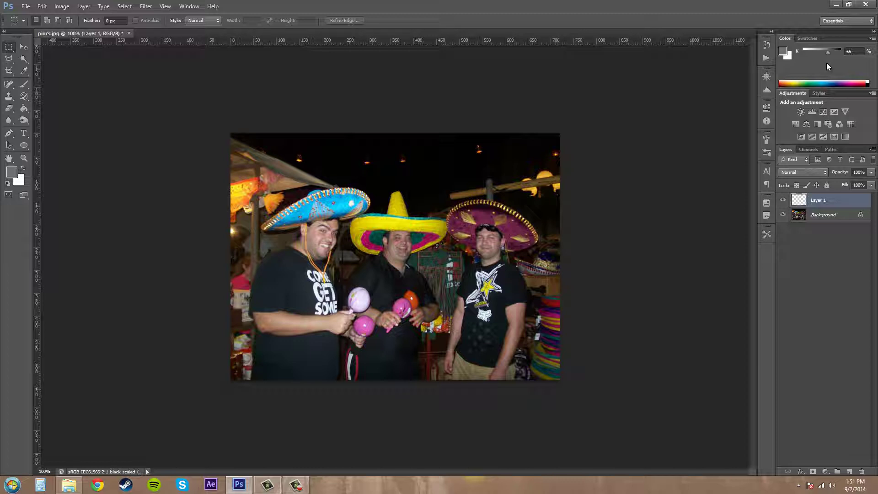
pyautogui.moveTo(828, 51)
pyautogui.mouseDown()
pyautogui.moveTo(847, 54)
pyautogui.moveTo(797, 57)
pyautogui.moveTo(827, 56)
pyautogui.mouseUp()
pyautogui.click(853, 50)
pyautogui.write('75')
pyautogui.click(855, 52)
pyautogui.write('65')
pyautogui.click(872, 39)
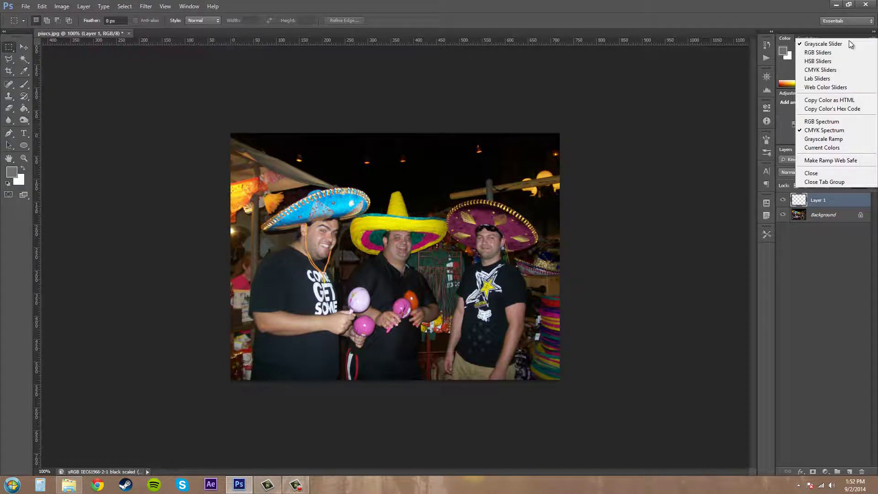
# - Switch to RGB Sliders and mix an olive foreground of R 173, G 167, B 103
pyautogui.click(819, 52)
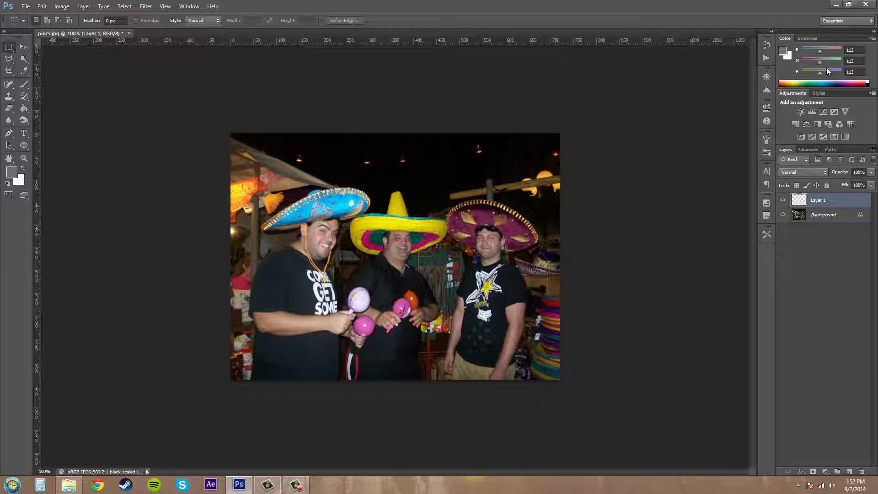
pyautogui.moveTo(820, 52); pyautogui.dragTo(833, 74)
pyautogui.click(835, 78)
pyautogui.moveTo(835, 78); pyautogui.dragTo(828, 48)
pyautogui.click(811, 52)
pyautogui.click(873, 39)
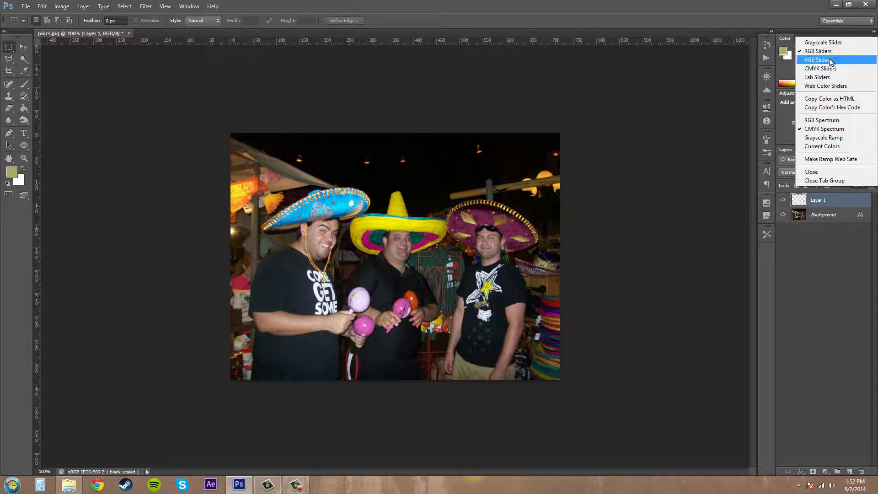
# - Switch to HSB Sliders and adjust to a mint green of H 146, S 57, B 80
pyautogui.click(824, 59)
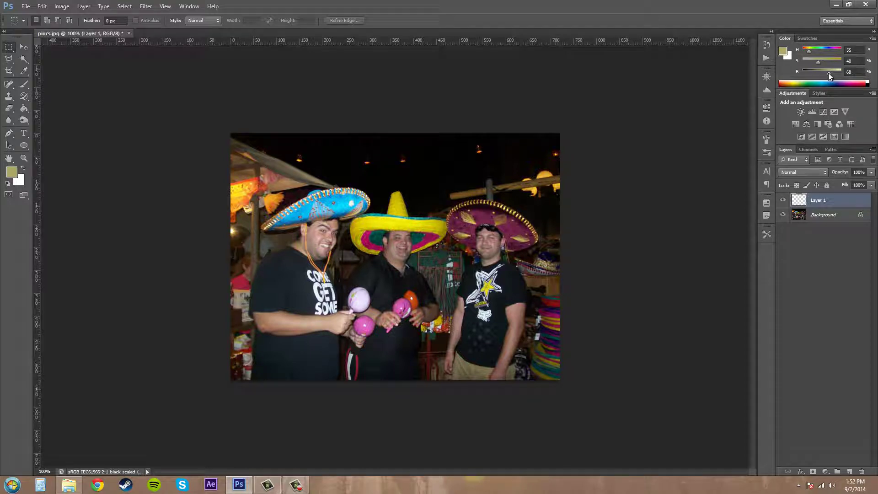
pyautogui.moveTo(829, 72); pyautogui.dragTo(846, 58)
pyautogui.moveTo(841, 51); pyautogui.dragTo(818, 50)
pyautogui.click(814, 64)
# - Switch to CMYK Sliders, reducing cyan and adding black for a teal foreground
pyautogui.click(874, 39)
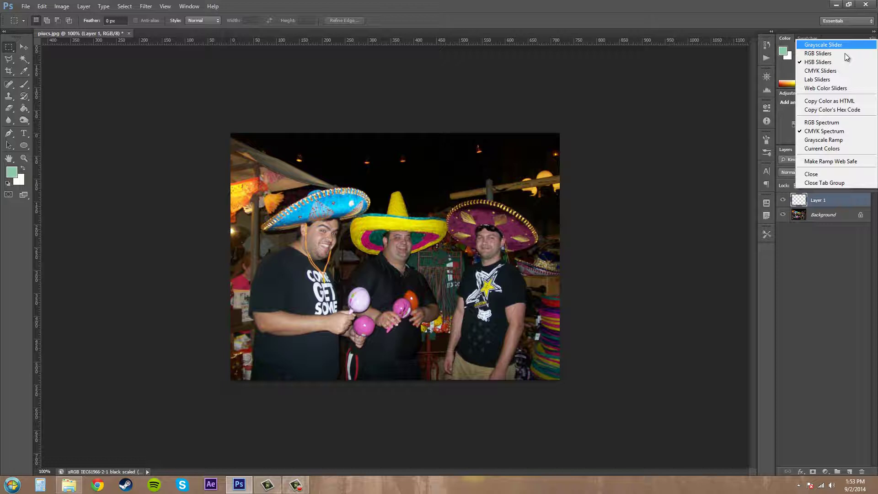
pyautogui.click(825, 68)
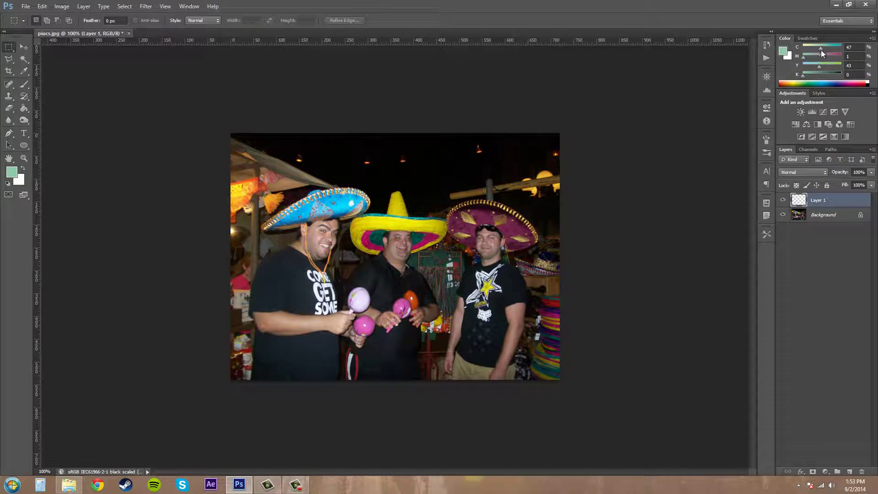
pyautogui.moveTo(820, 47)
pyautogui.mouseDown()
pyautogui.moveTo(812, 46)
pyautogui.moveTo(852, 55)
pyautogui.moveTo(814, 59)
pyautogui.mouseUp()
pyautogui.moveTo(804, 76)
pyautogui.mouseDown()
pyautogui.moveTo(827, 78)
pyautogui.moveTo(799, 78)
pyautogui.mouseUp()
# - Switch to Lab Sliders, check Image > Mode, then adjust lightness to magenta L 61, a 68, b −52
pyautogui.click(873, 39)
pyautogui.click(818, 78)
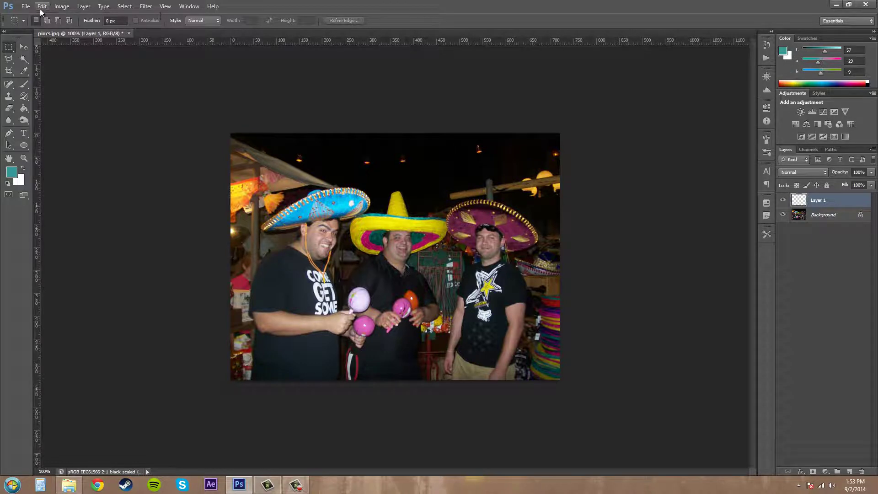
pyautogui.click(61, 7)
pyautogui.moveTo(80, 17)
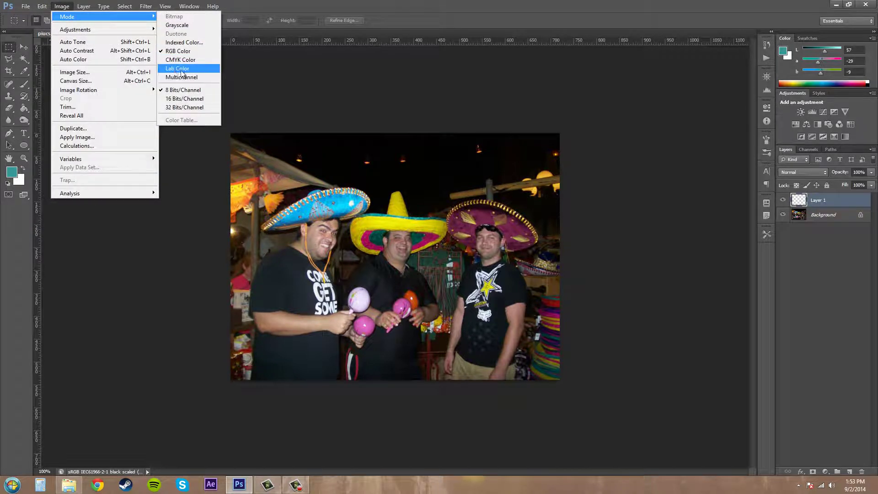
pyautogui.click(479, 16)
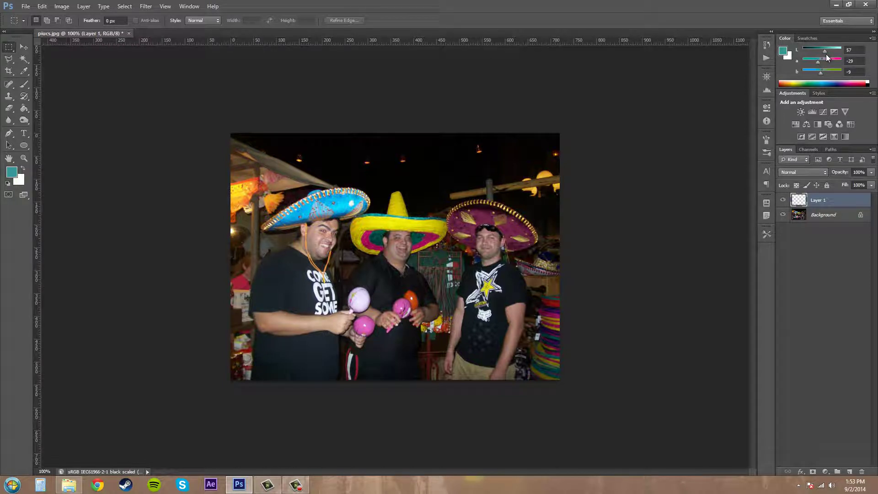
pyautogui.moveTo(827, 54)
pyautogui.mouseDown()
pyautogui.moveTo(806, 52)
pyautogui.moveTo(826, 55)
pyautogui.mouseUp()
pyautogui.moveTo(832, 59); pyautogui.dragTo(813, 72)
# - Switch to Web Color Sliders and lower red to reach raspberry pink AE2072
pyautogui.click(873, 38)
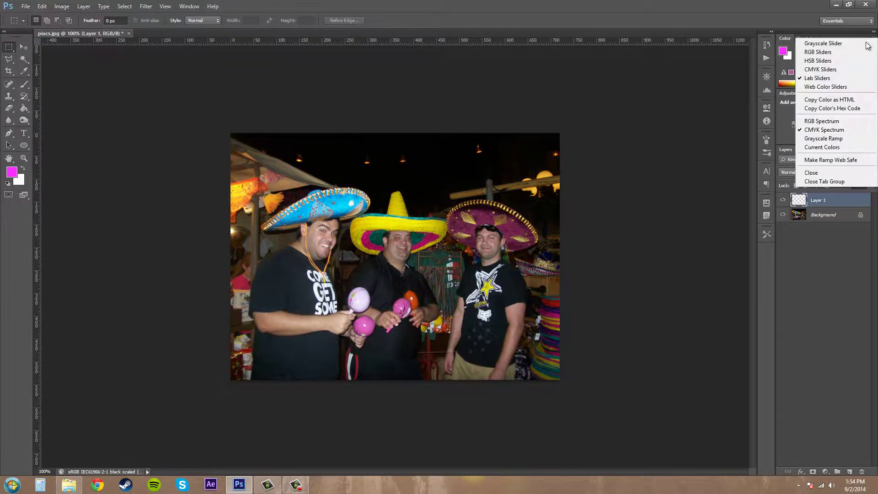
pyautogui.click(845, 86)
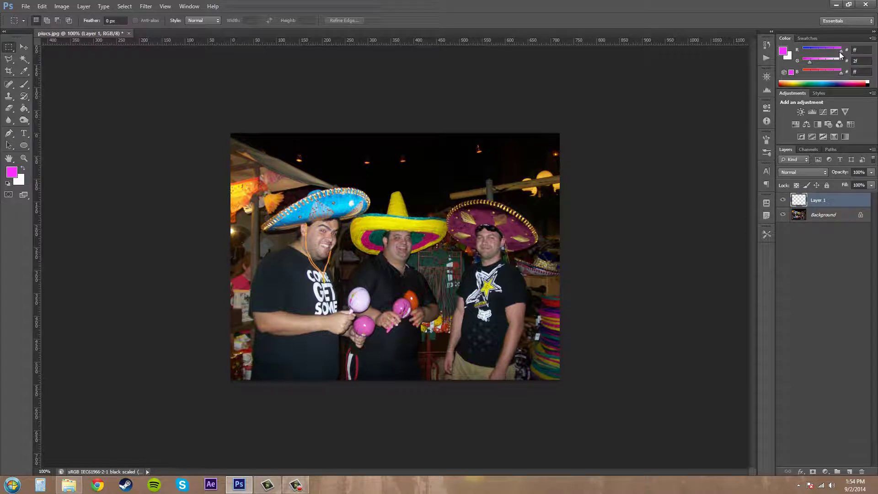
pyautogui.moveTo(840, 55); pyautogui.dragTo(854, 81)
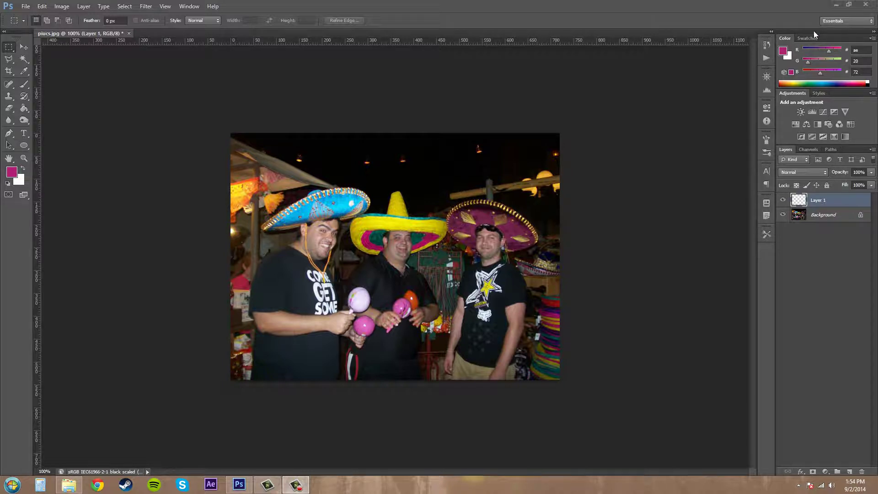
# - Pick orange FF4E00 from the RGB Spectrum bar and brush a thick curve across the faces
pyautogui.click(873, 38)
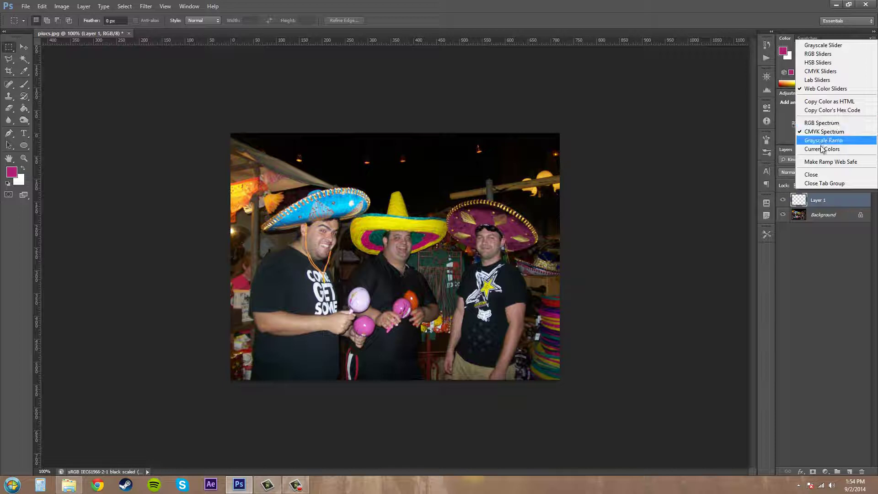
pyautogui.click(825, 123)
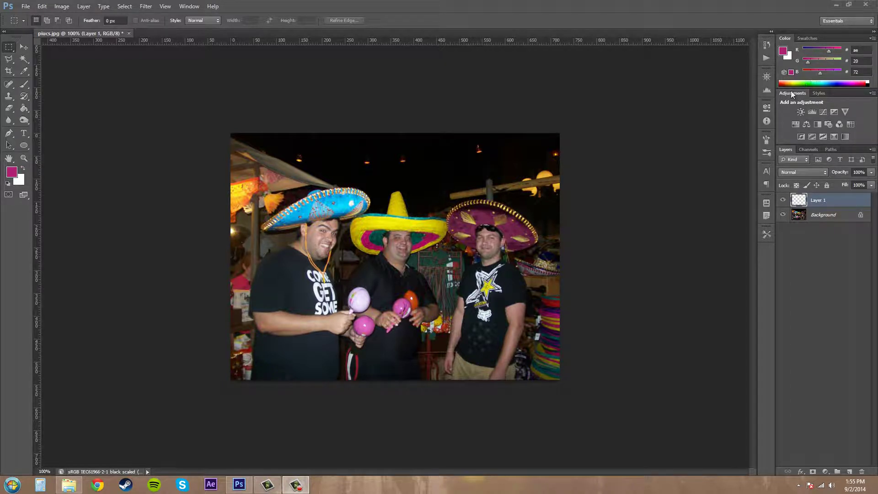
pyautogui.moveTo(786, 84)
pyautogui.mouseDown()
pyautogui.moveTo(858, 82)
pyautogui.moveTo(783, 83)
pyautogui.mouseUp()
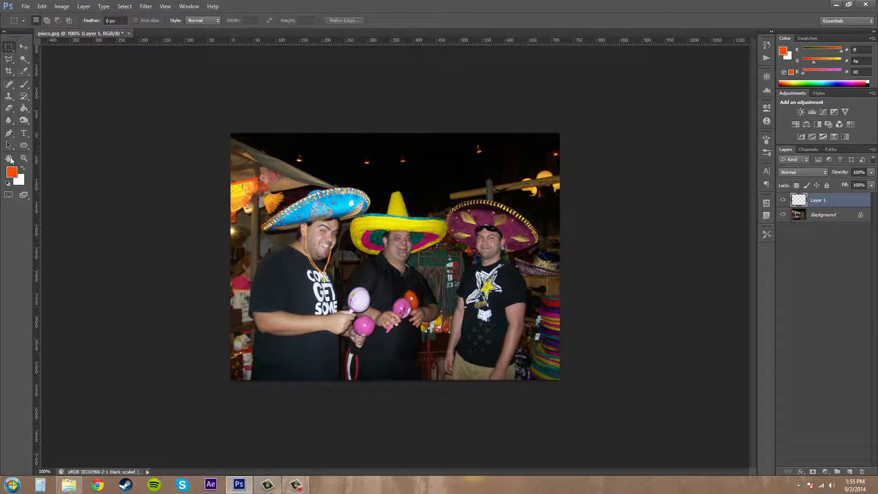
pyautogui.click(24, 84)
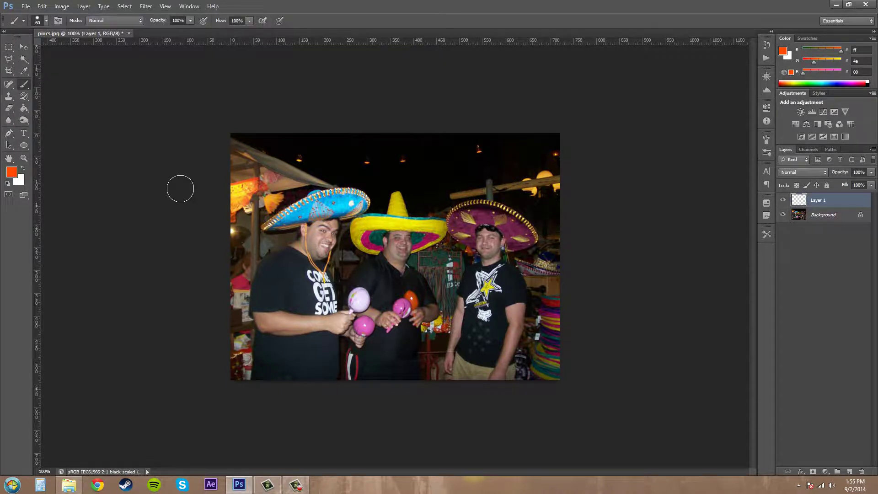
pyautogui.moveTo(292, 239)
pyautogui.mouseDown()
pyautogui.moveTo(454, 206)
pyautogui.moveTo(448, 189)
pyautogui.mouseUp()
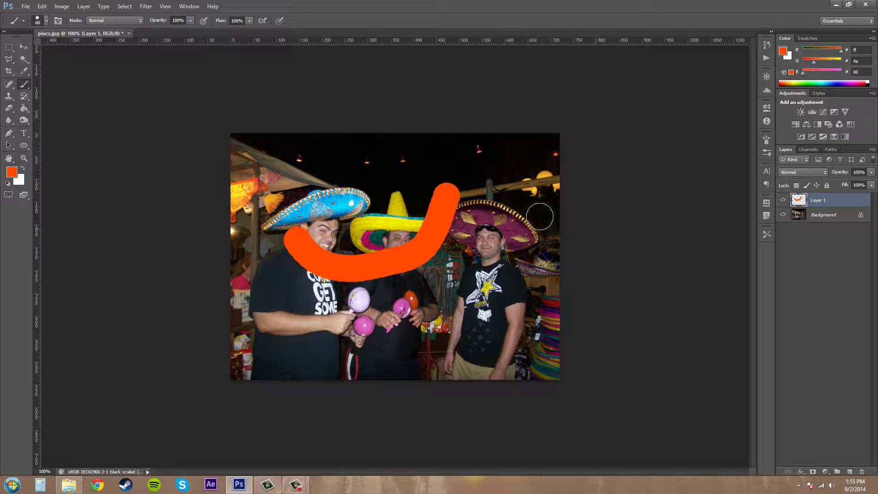
# - Dab two orange dots above the curve for a smiley, then show the CMYK Spectrum ramp
pyautogui.click(332, 177)
pyautogui.click(398, 170)
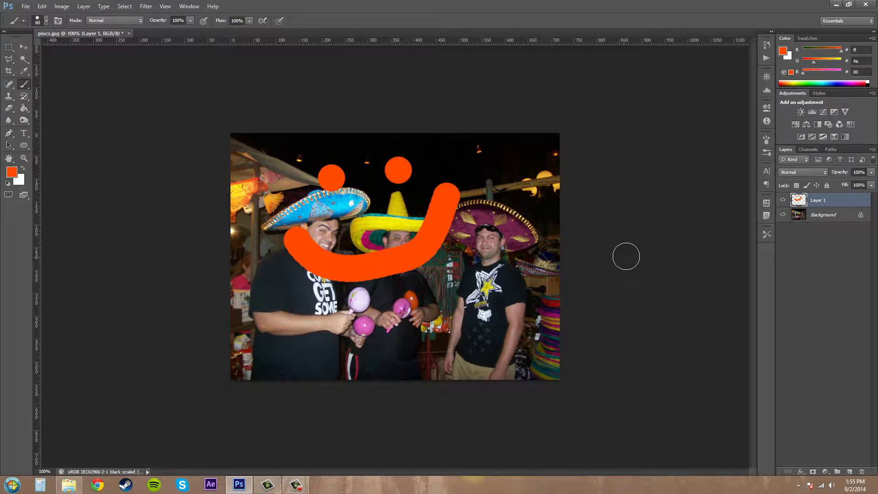
pyautogui.click(874, 39)
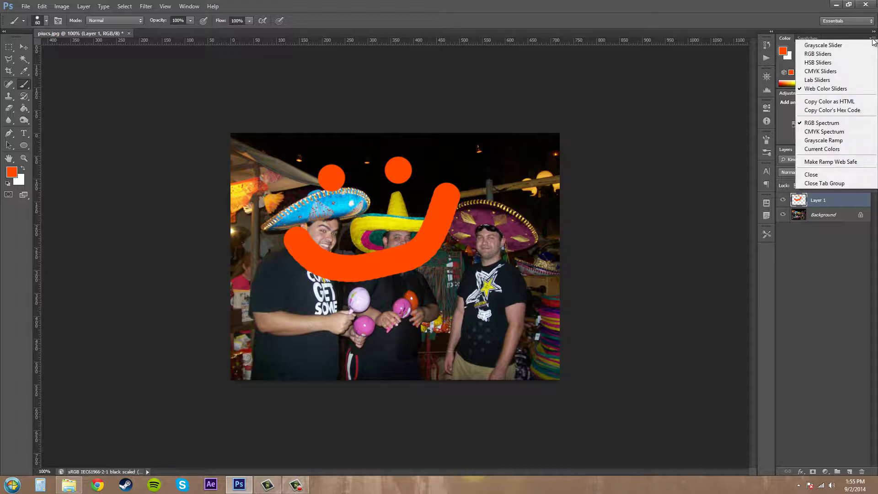
pyautogui.click(835, 133)
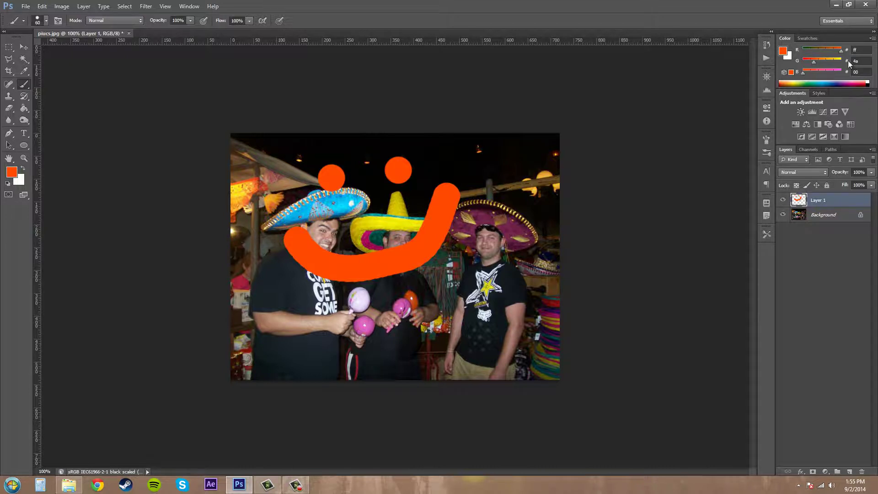
# - Try the Grayscale Ramp, then set the ramp to Current Colors, orange to white
pyautogui.click(873, 39)
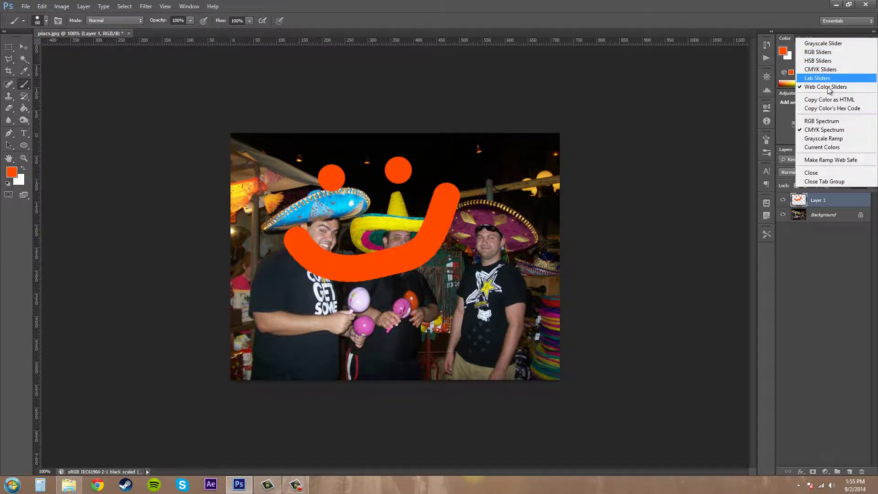
pyautogui.click(826, 138)
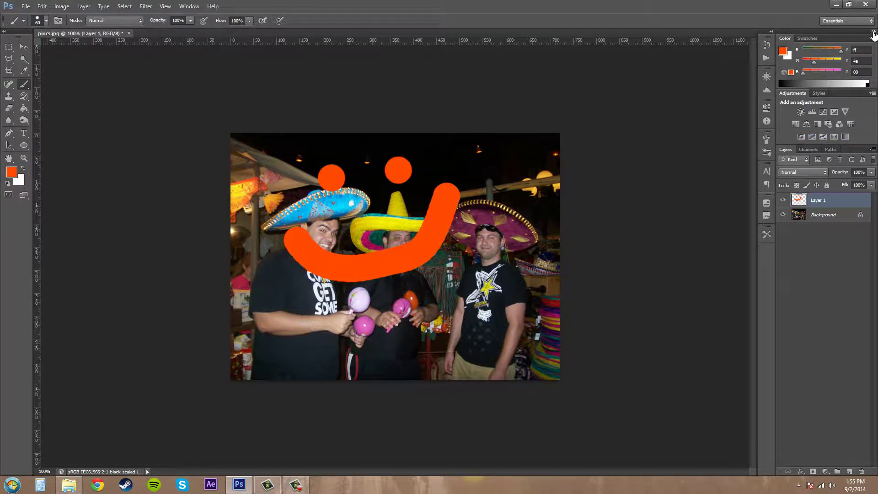
pyautogui.click(875, 32)
pyautogui.click(875, 32)
pyautogui.click(874, 40)
pyautogui.click(825, 145)
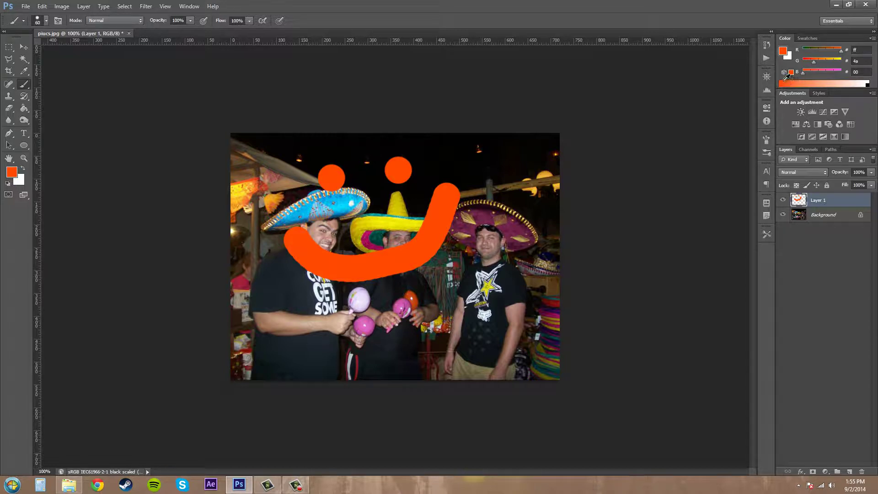
# - Pick white from the ramp, drop green to 0, then choose pale pink ffeaf3 from the ramp
pyautogui.click(828, 83)
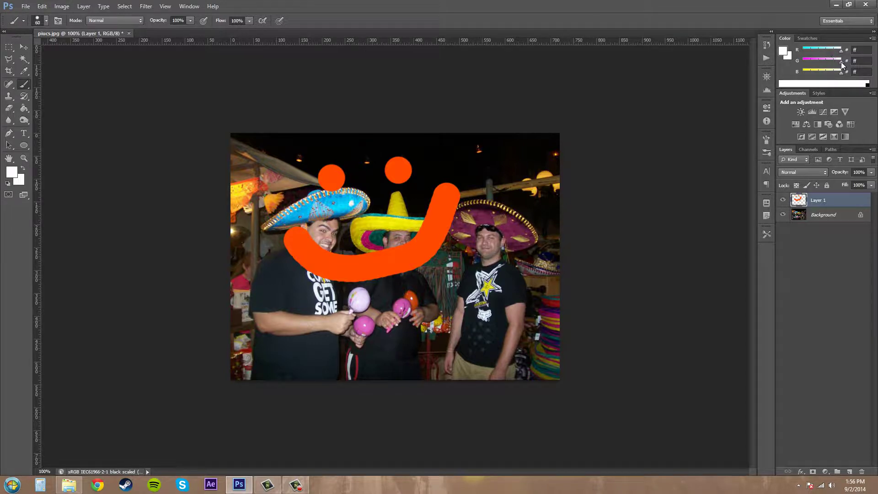
pyautogui.moveTo(842, 63); pyautogui.dragTo(804, 67)
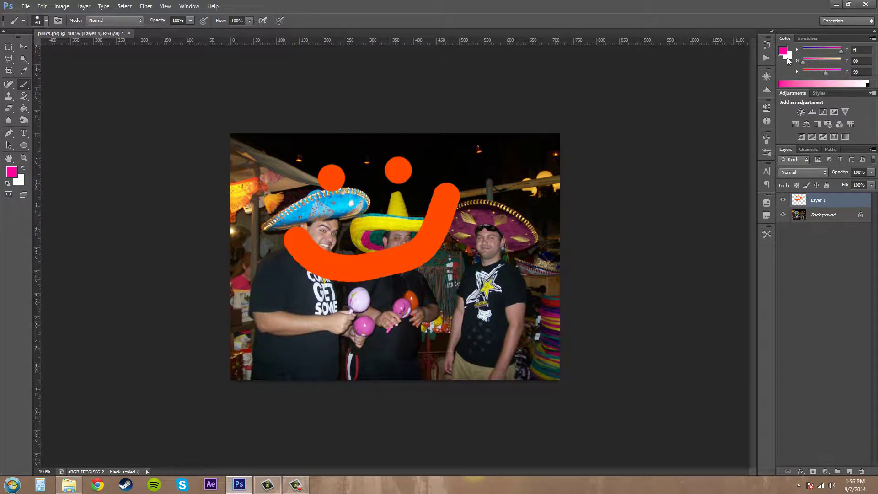
pyautogui.click(804, 81)
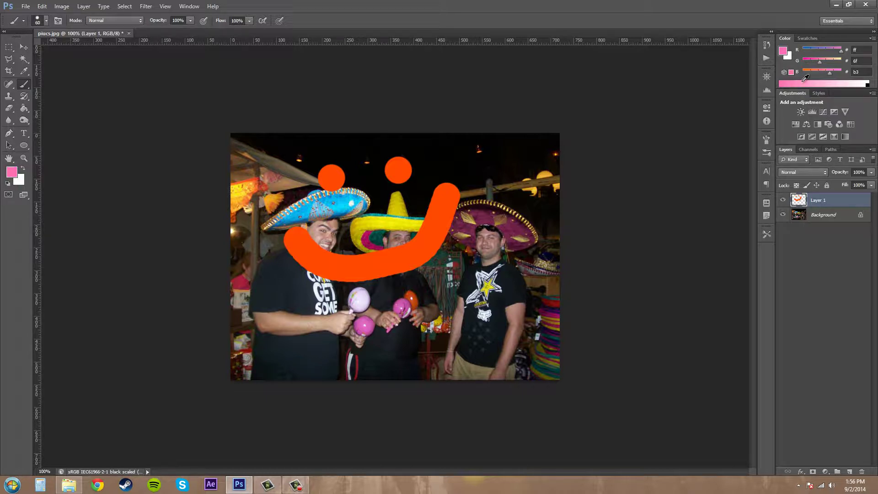
pyautogui.click(855, 82)
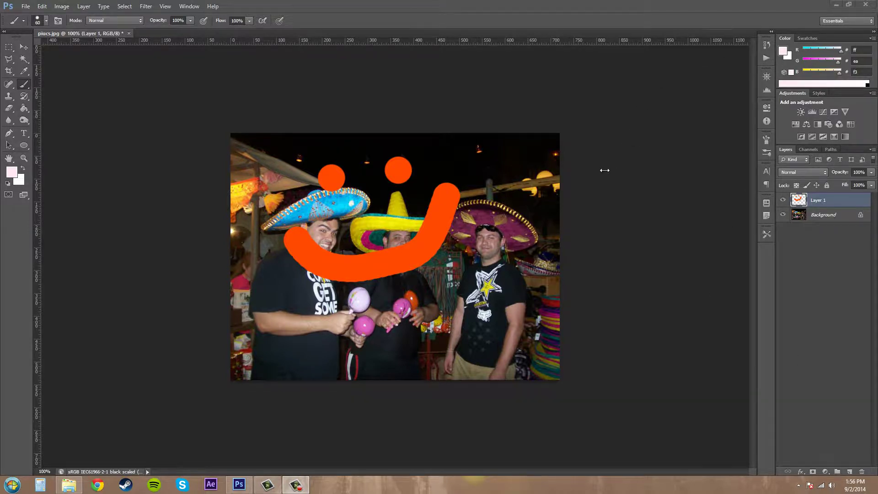
# - Apply Make Ramp Web Safe from the Color panel's flyout menu
pyautogui.click(872, 39)
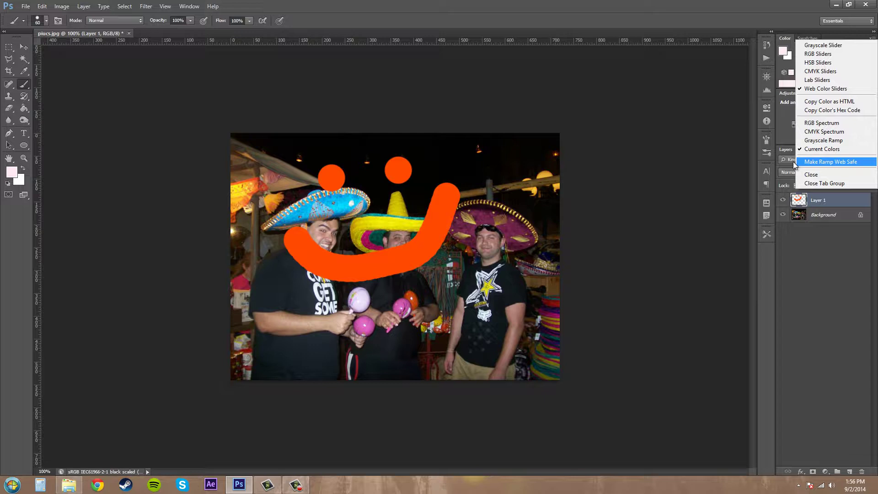
pyautogui.click(838, 163)
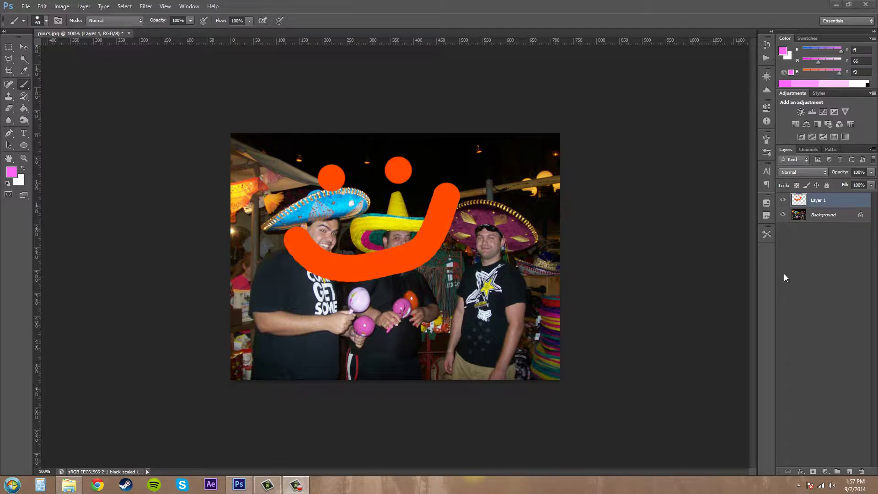
# - In the foreground Color Picker, try blue, green and yellow hues, then settle on a medium purple
pyautogui.click(788, 49)
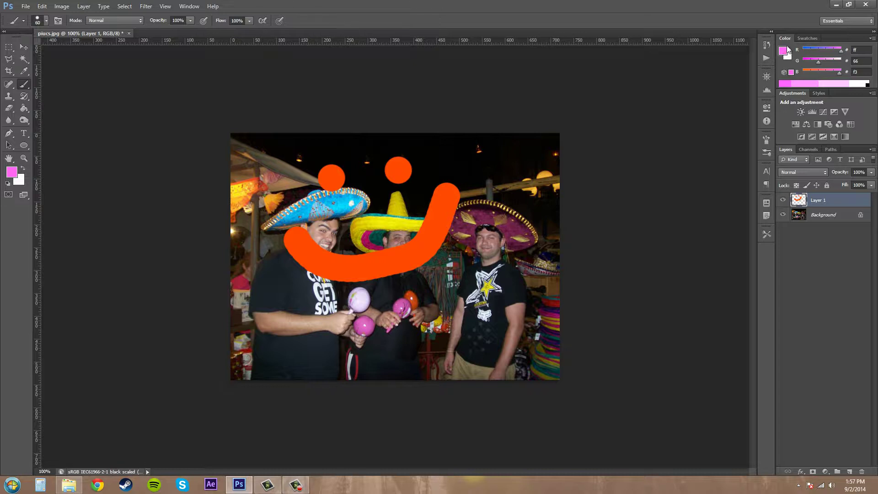
pyautogui.click(783, 50)
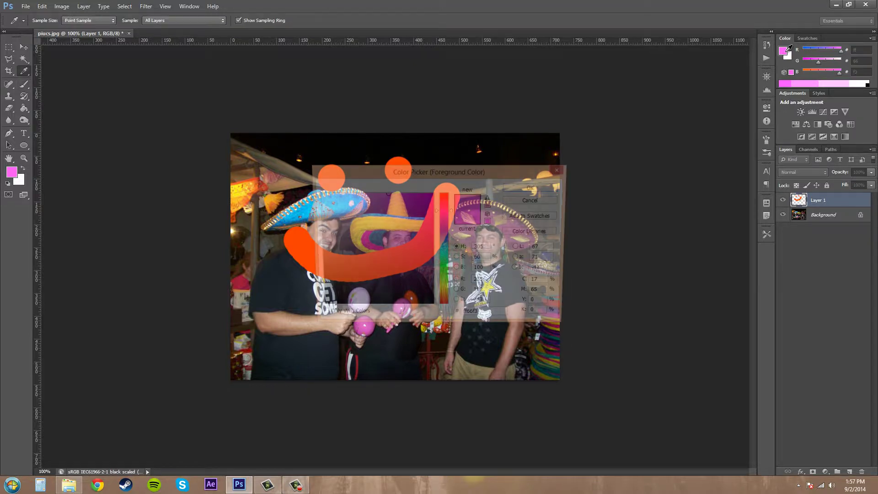
pyautogui.click(358, 236)
pyautogui.click(353, 266)
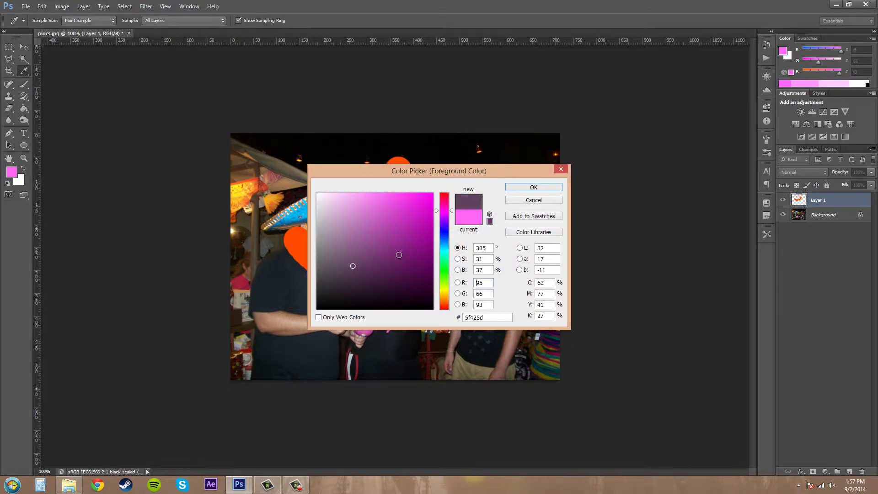
pyautogui.moveTo(443, 229); pyautogui.dragTo(441, 240)
pyautogui.click(409, 215)
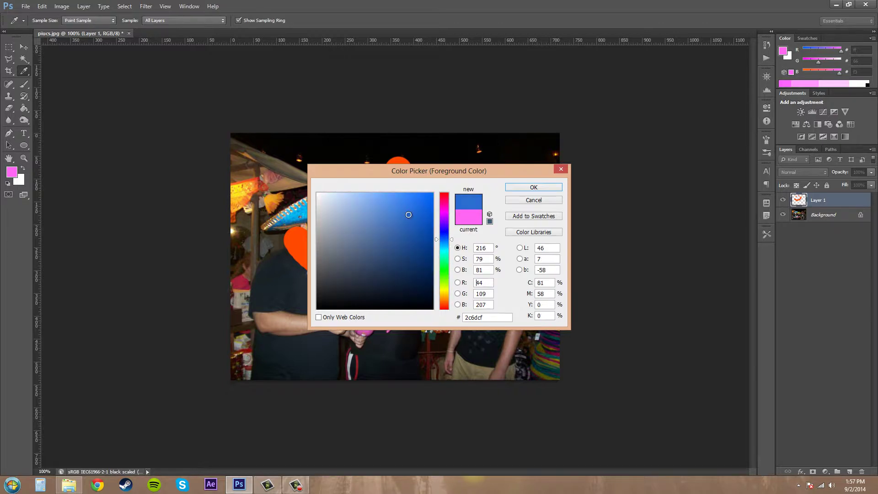
pyautogui.click(443, 270)
pyautogui.moveTo(443, 270)
pyautogui.mouseDown()
pyautogui.moveTo(443, 205)
pyautogui.moveTo(443, 295)
pyautogui.mouseUp()
pyautogui.click(372, 216)
pyautogui.moveTo(372, 216); pyautogui.dragTo(425, 199)
pyautogui.moveTo(441, 265); pyautogui.dragTo(444, 215)
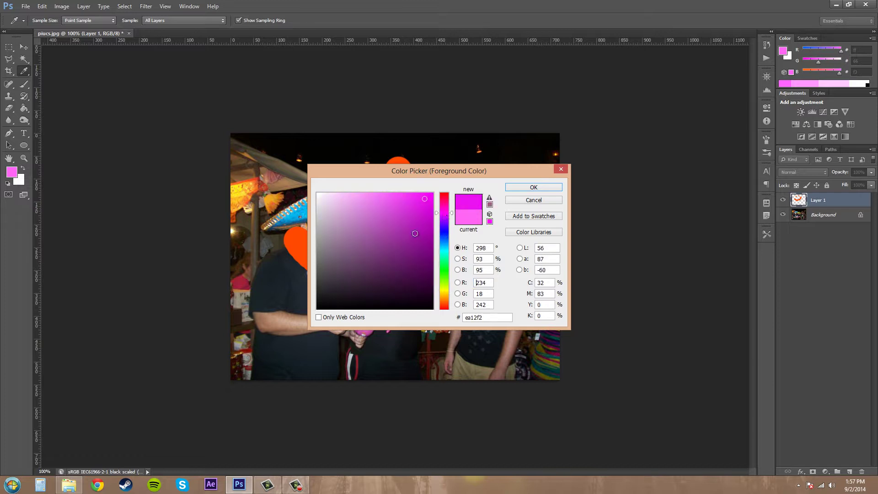
pyautogui.click(387, 229)
# - Enter hex b56eb8, then darken it to the deep purple 6a146d
pyautogui.doubleClick(469, 321)
pyautogui.click(478, 319)
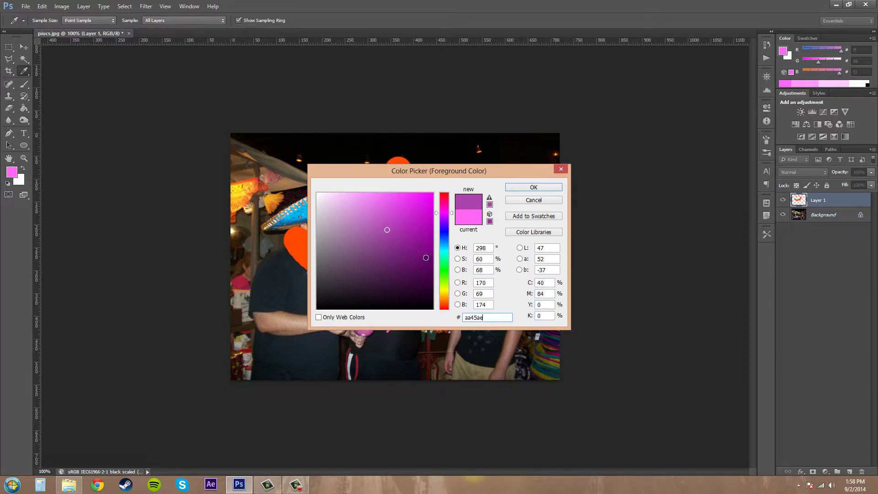
pyautogui.press('BackSpace')
pyautogui.press('BackSpace')
pyautogui.press('BackSpace')
pyautogui.press('BackSpace')
pyautogui.press('BackSpace')
pyautogui.press('BackSpace')
pyautogui.write('b56eb8')
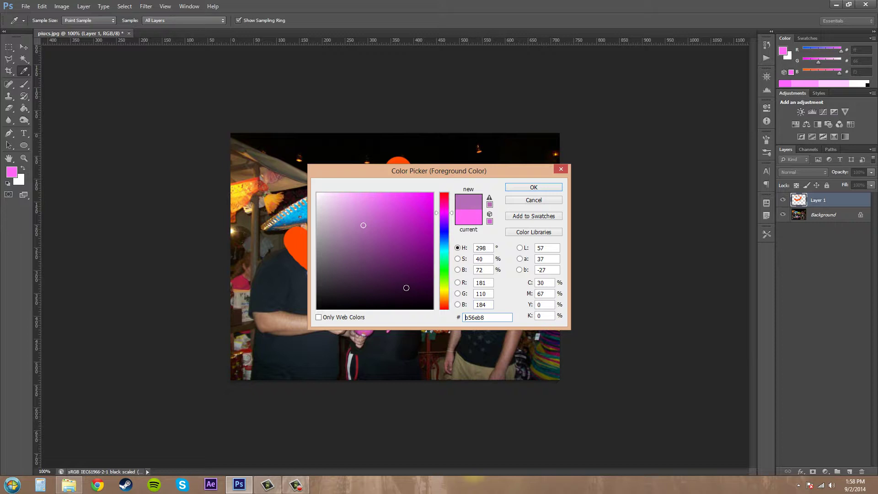
pyautogui.moveTo(406, 288)
pyautogui.mouseDown()
pyautogui.moveTo(389, 256)
pyautogui.moveTo(412, 259)
pyautogui.mouseUp()
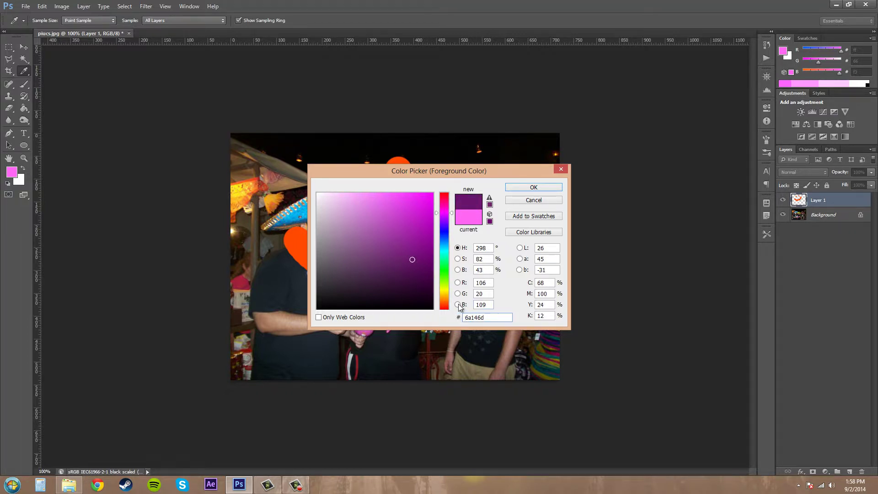
# - Toggle Only Web Colors to snap to 660066 and accept it as the foreground colour
pyautogui.click(319, 317)
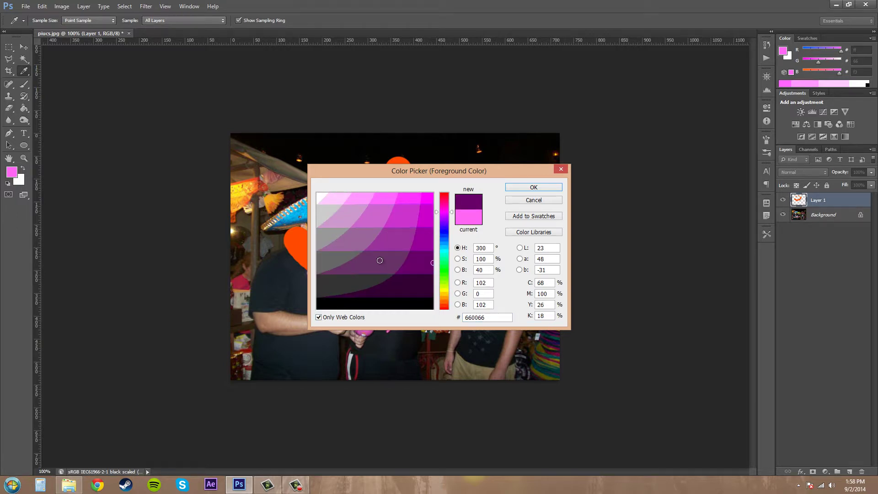
pyautogui.click(321, 316)
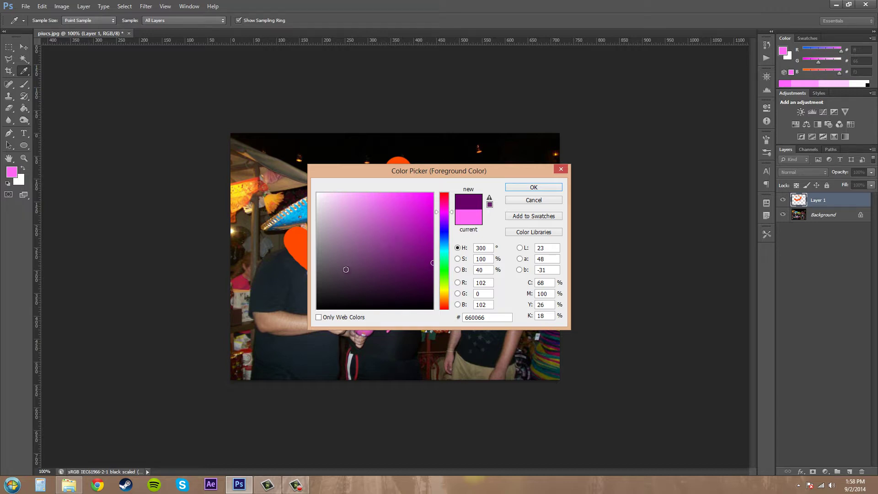
pyautogui.click(320, 316)
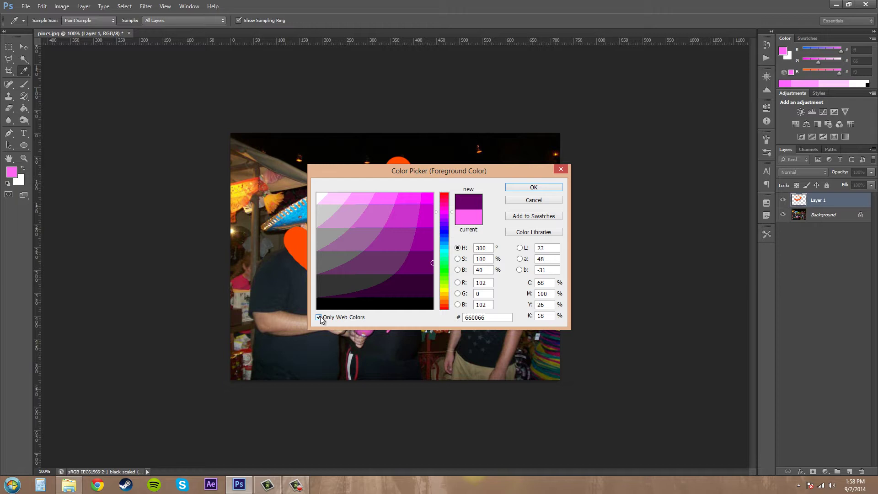
pyautogui.click(321, 316)
pyautogui.click(322, 316)
pyautogui.click(328, 318)
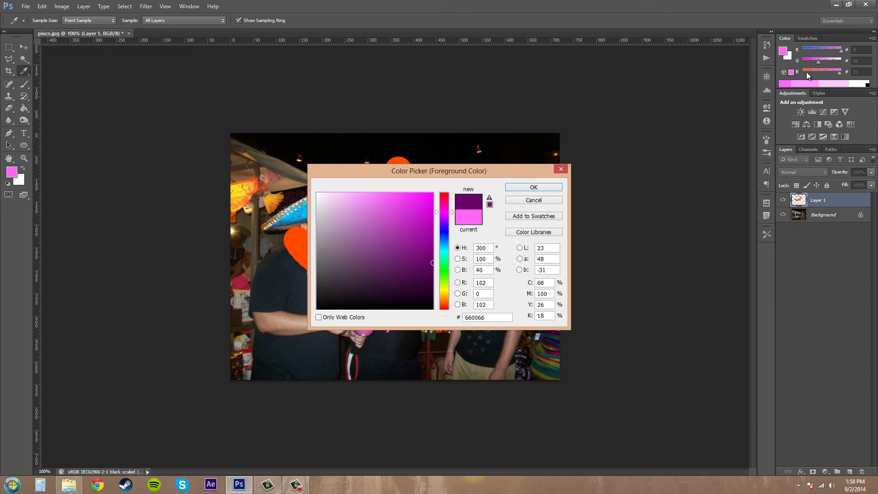
pyautogui.click(533, 187)
pyautogui.press('b')
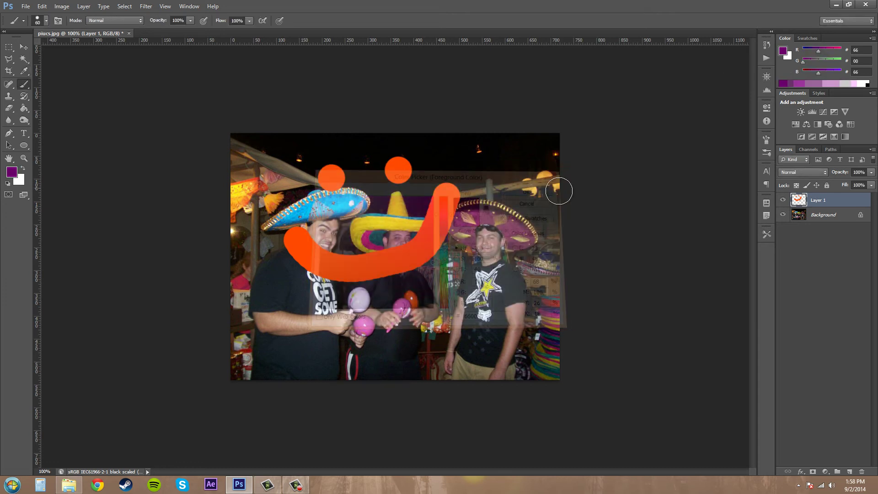